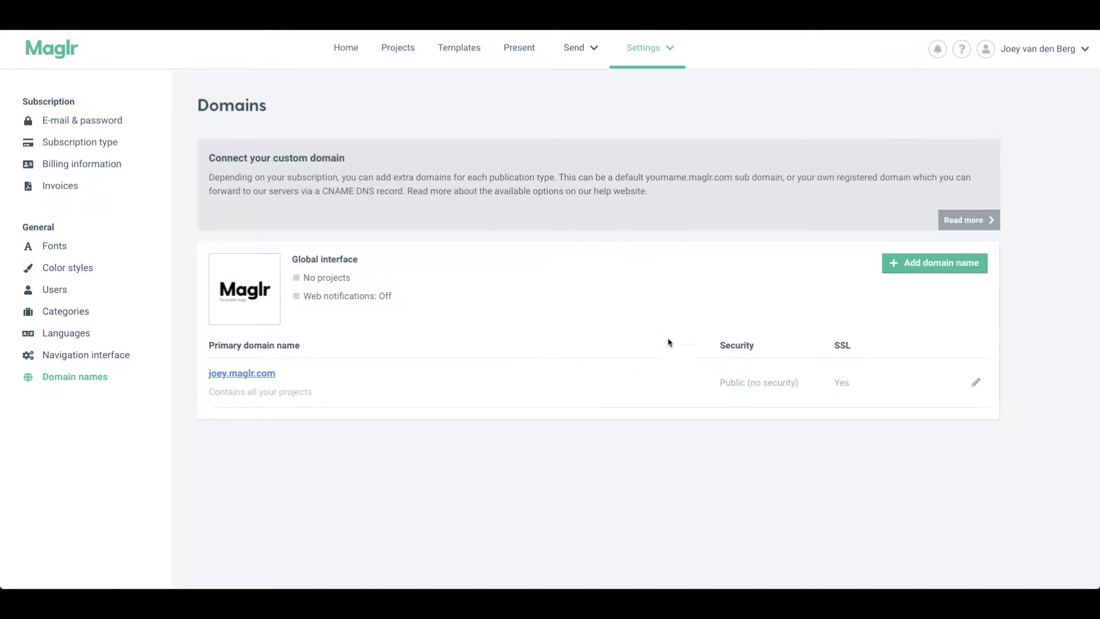
Start adding a standard Maglr domain name and enter tutorialvideos as the subdomain of maglr.com
left_click(937, 268)
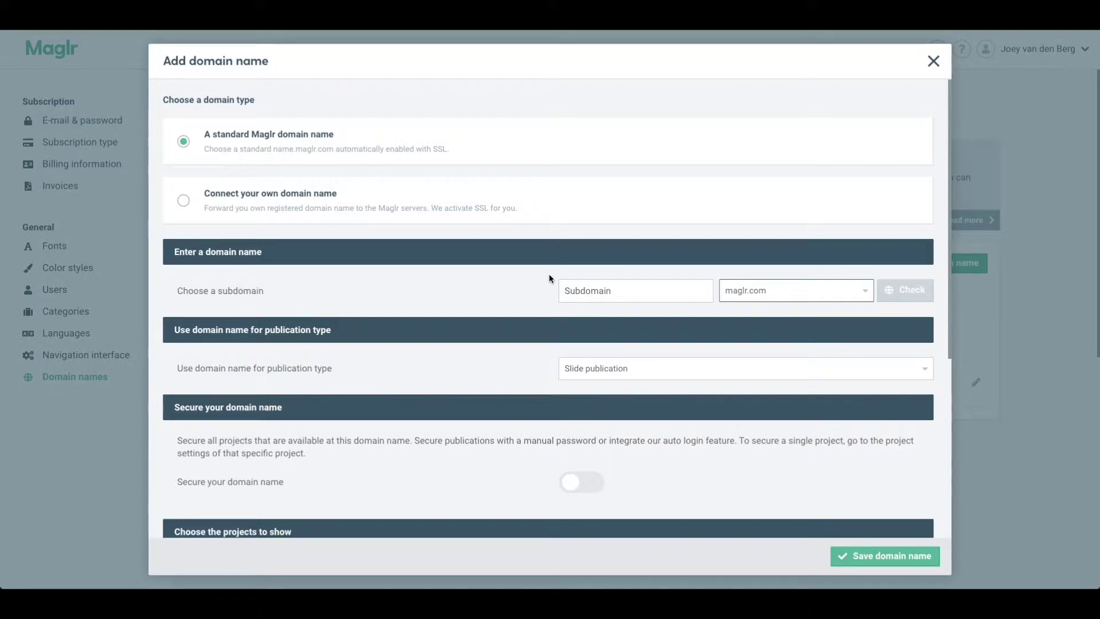
left_click(572, 290)
type("tutorial")
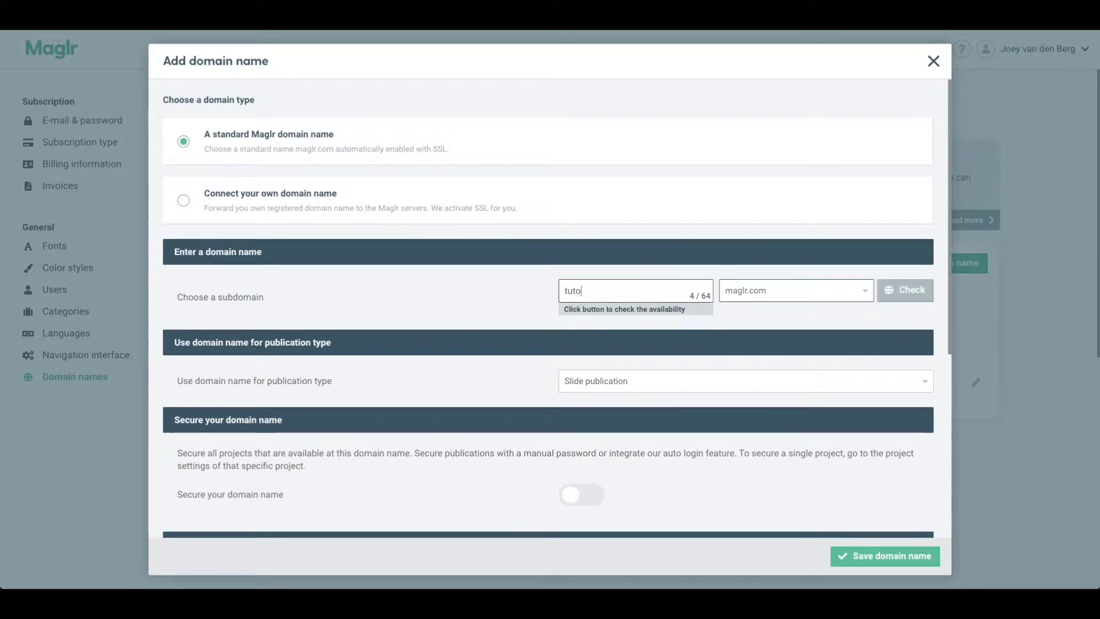
type("videos")
left_click(463, 296)
Set the new domain's project filter type to Show one project and choose Testing project
scroll(463, 295, "down", 2)
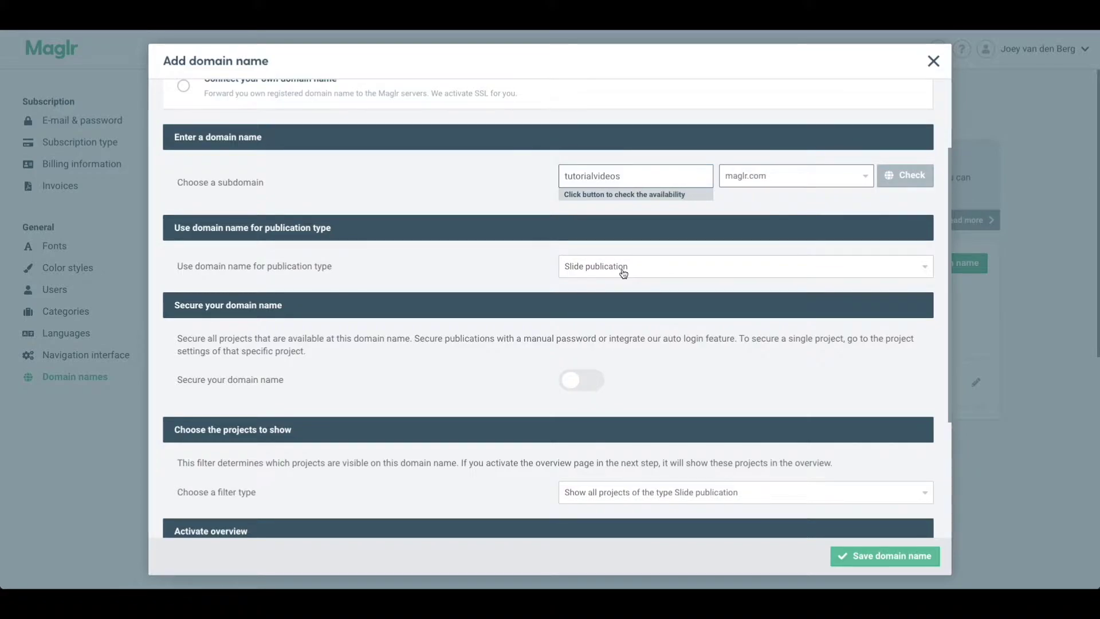
scroll(513, 299, "down", 1)
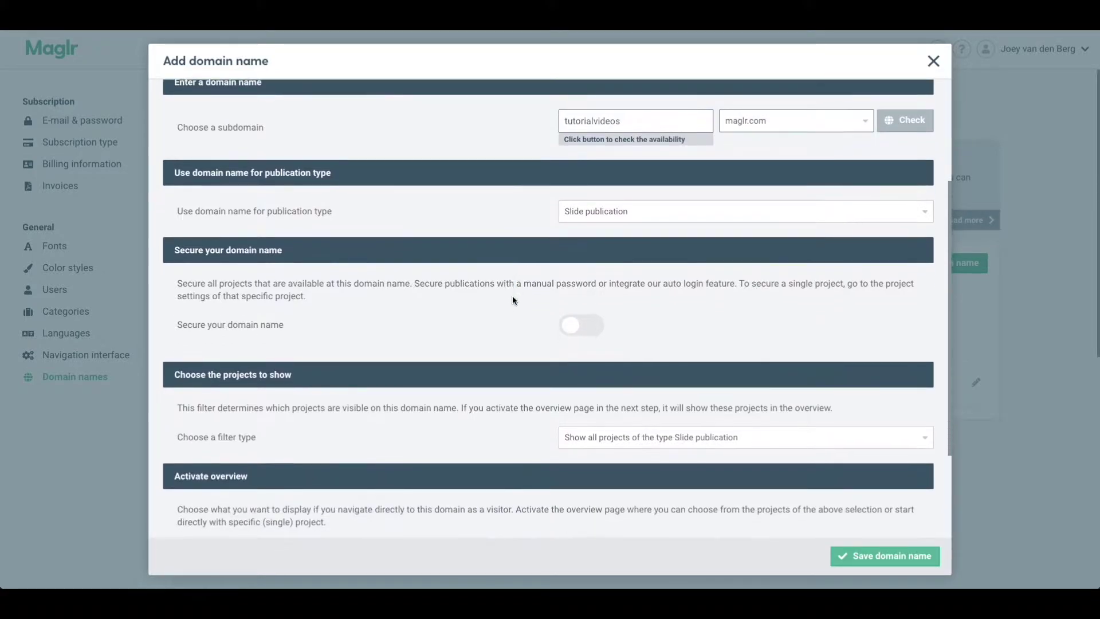
scroll(513, 300, "down", 1)
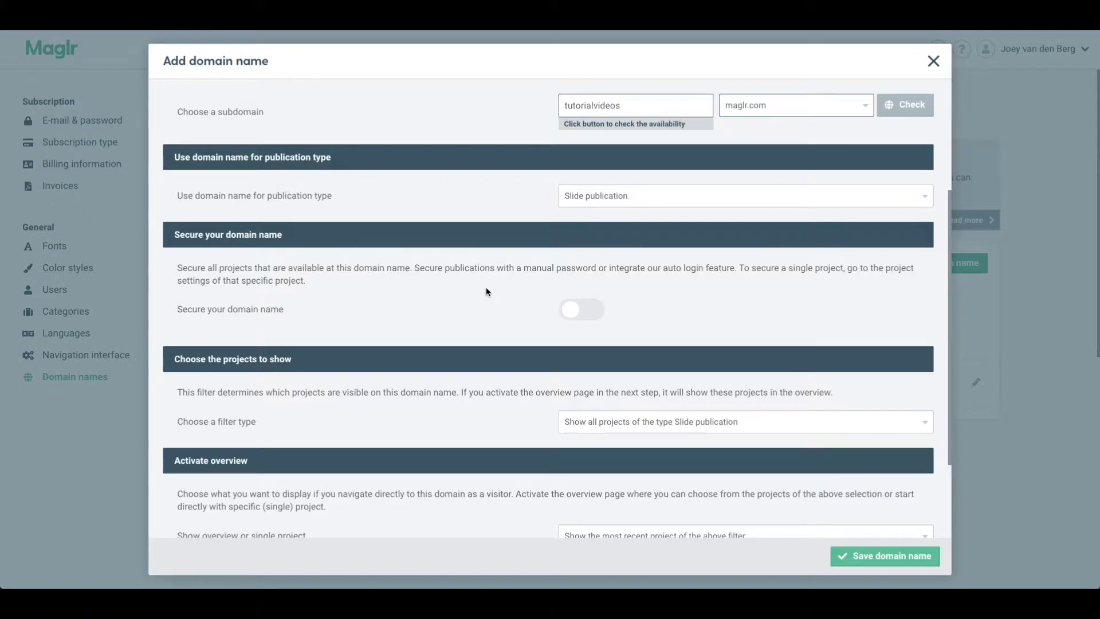
scroll(486, 292, "down", 1)
scroll(485, 310, "down", 2)
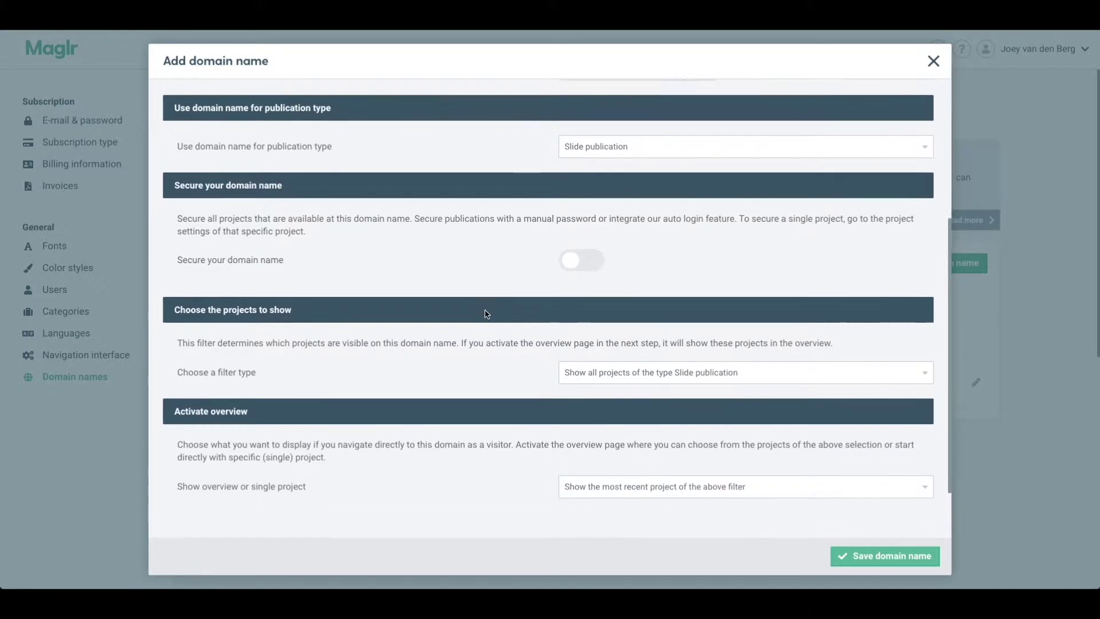
scroll(485, 309, "down", 1)
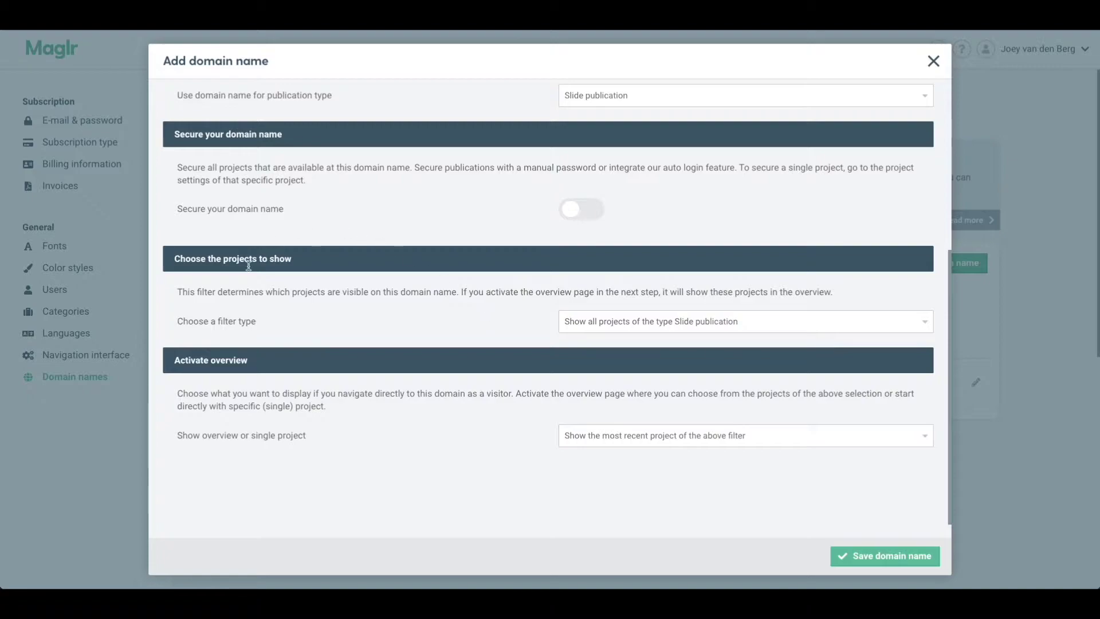
left_click(643, 331)
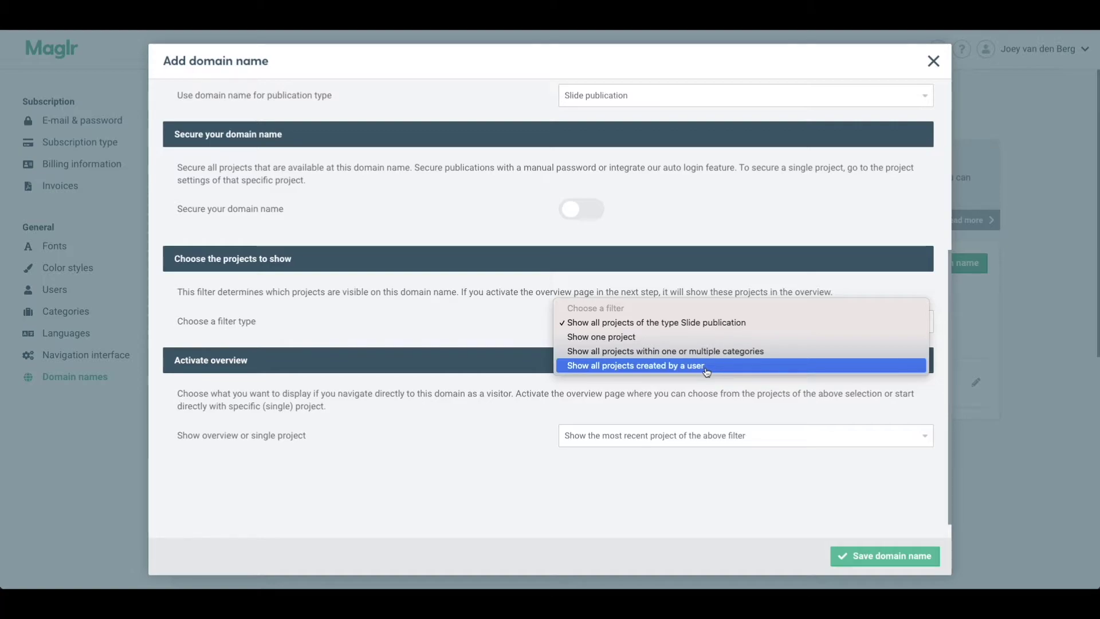
left_click(627, 342)
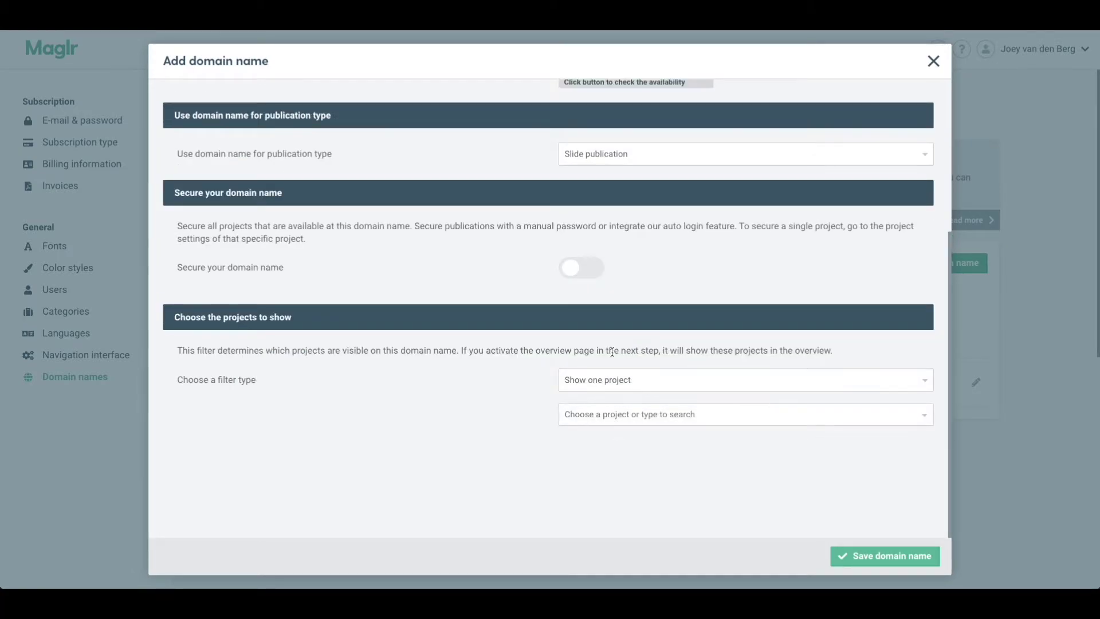
left_click(591, 419)
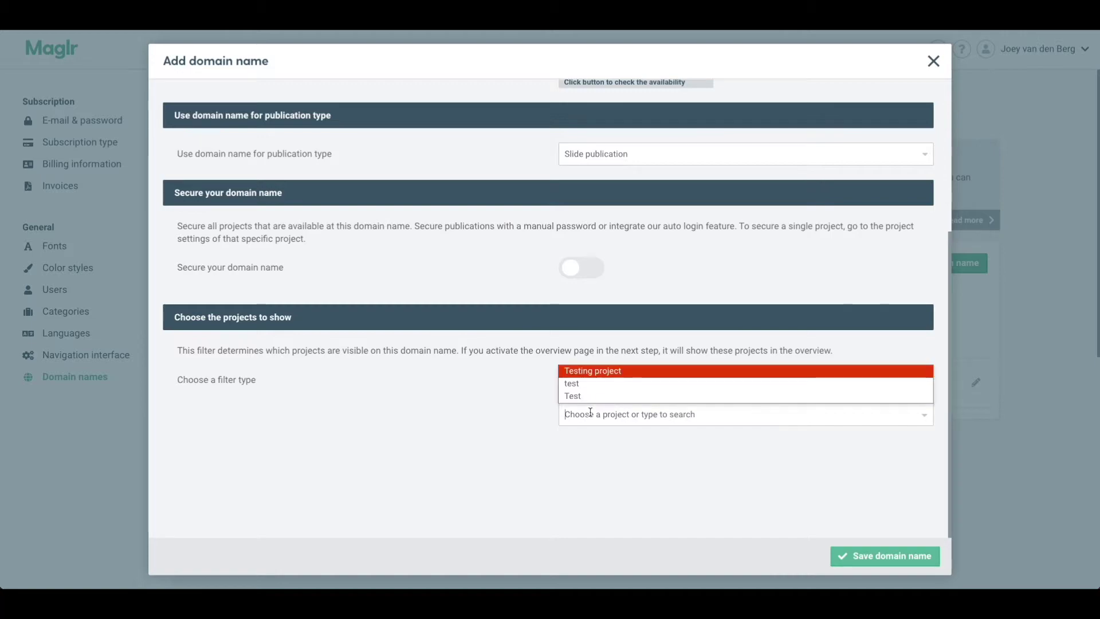
left_click(591, 373)
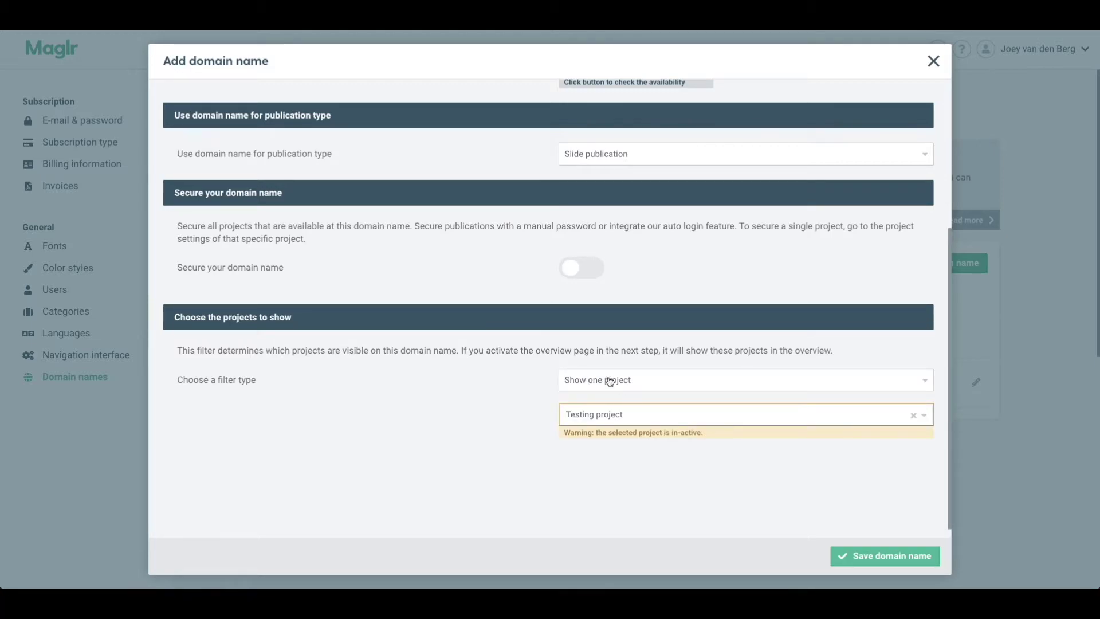
Switch the project filter type back to Show all projects of the type Slide publication
scroll(564, 455, "down", 1)
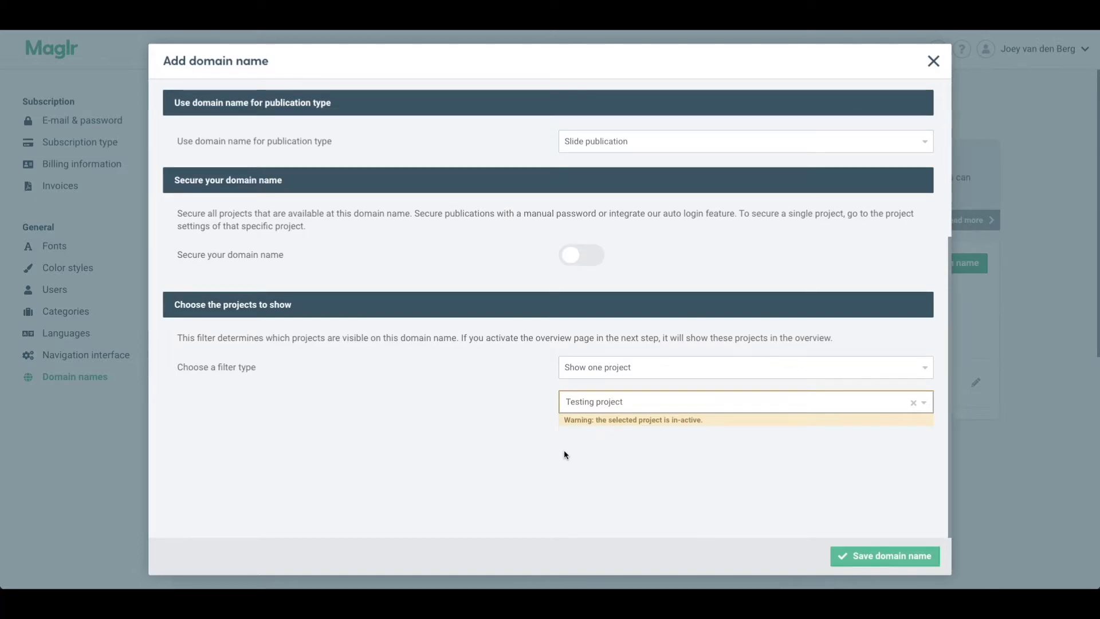
left_click(607, 368)
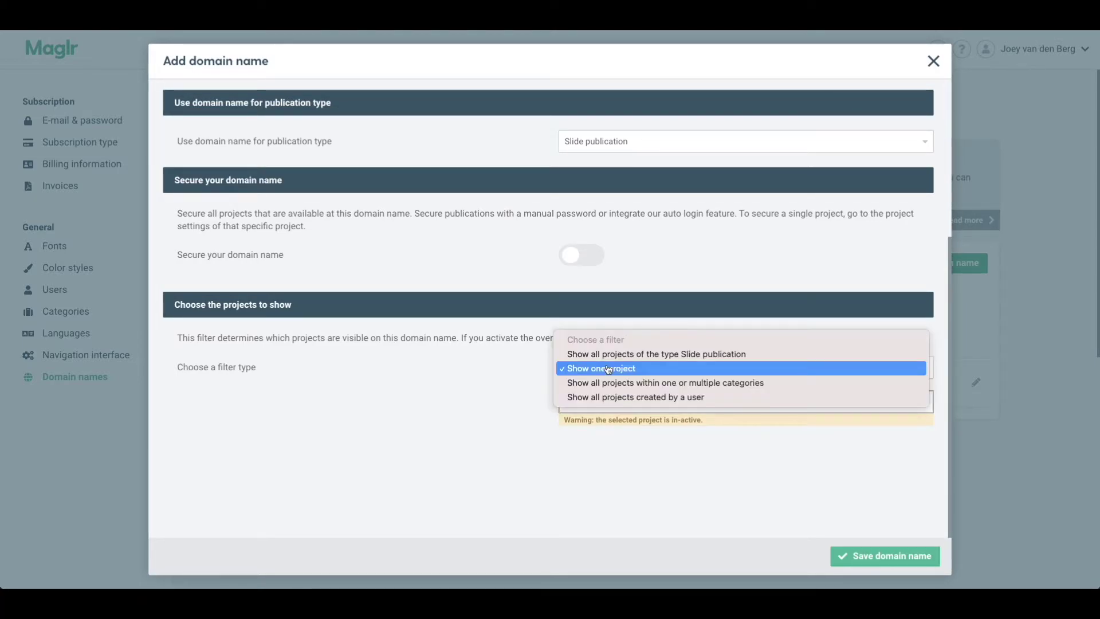
left_click(576, 354)
Review the new domain's overview, project filter, security, publication type and subdomain settings
scroll(515, 377, "down", 2)
scroll(515, 377, "down", 2)
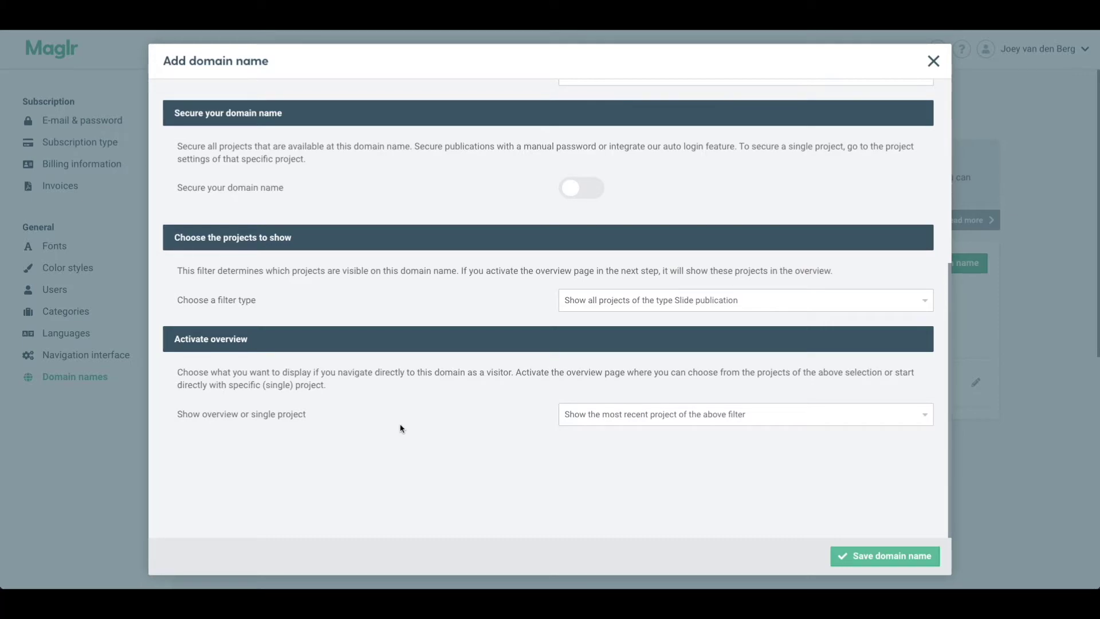
scroll(400, 429, "up", 1)
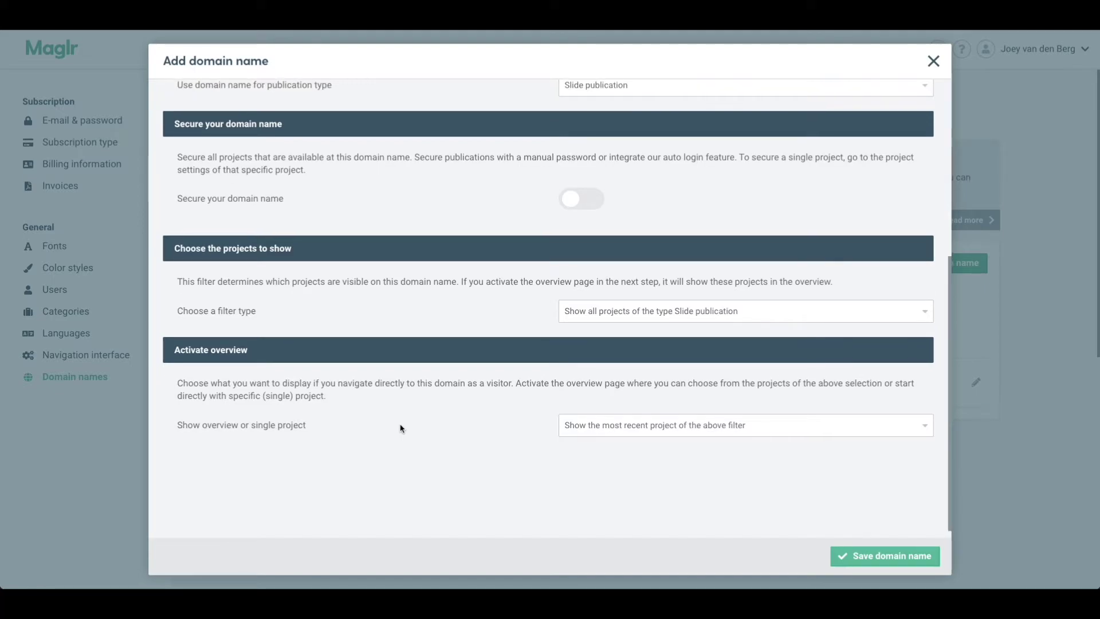
scroll(455, 382, "down", 1)
scroll(455, 385, "up", 1)
scroll(455, 385, "down", 1)
scroll(455, 385, "up", 12)
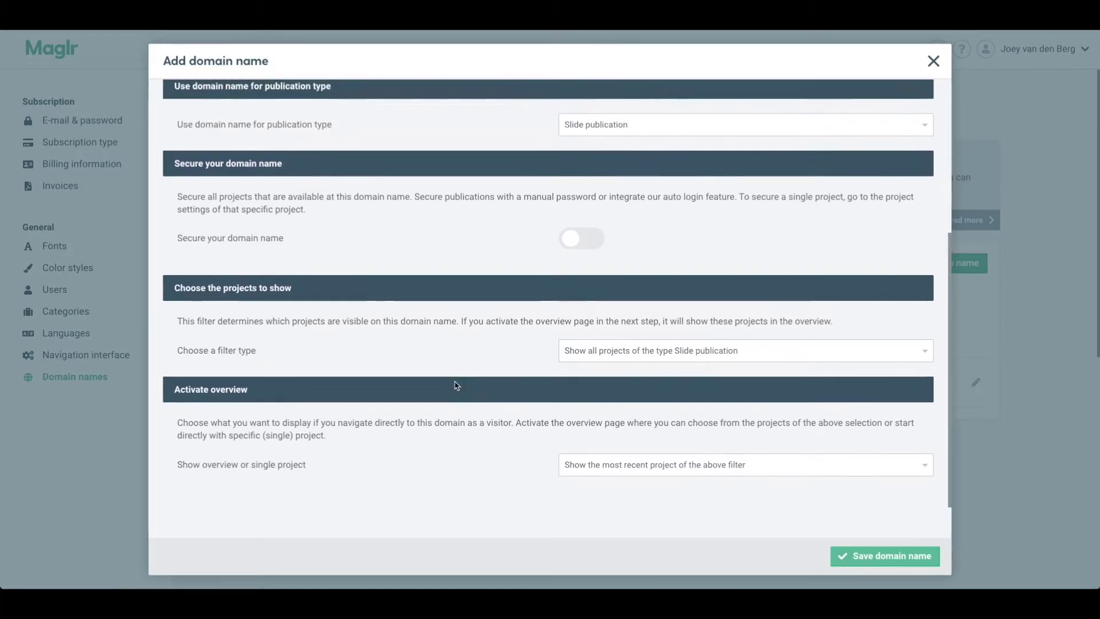
scroll(455, 385, "up", 4)
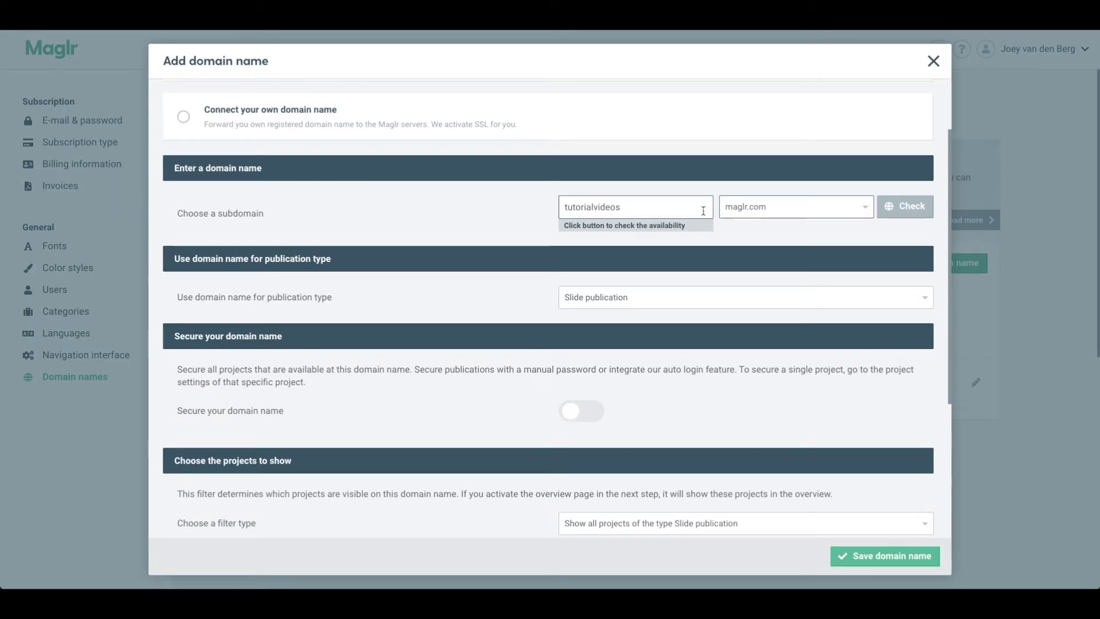
View the options for showing an overview or single project to visitors of the domain, keeping the current choice
scroll(515, 248, "down", 4)
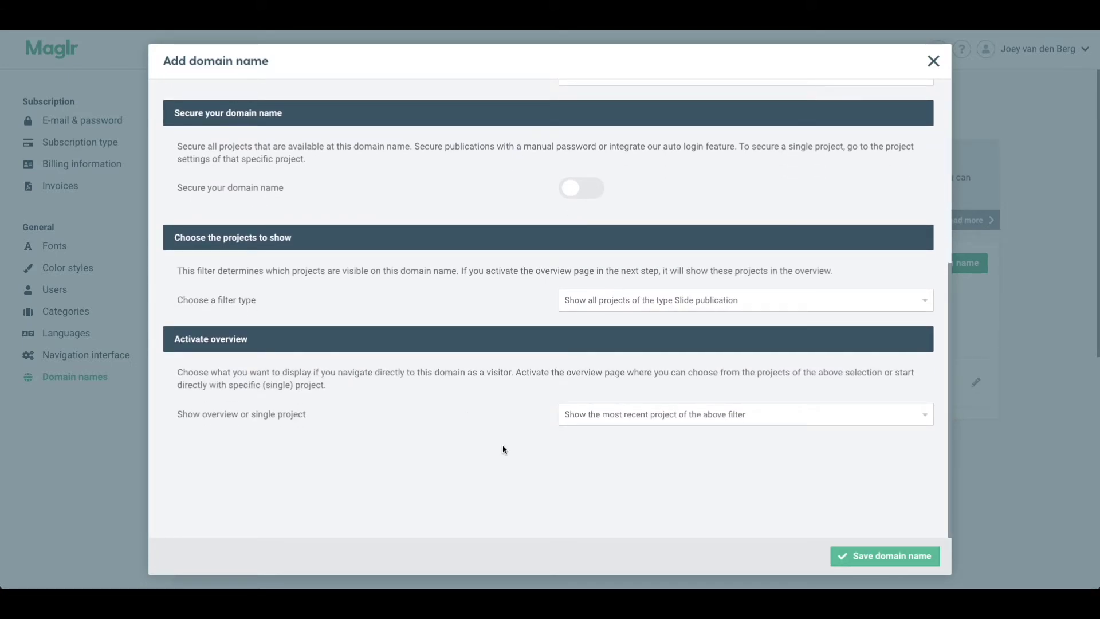
left_click(637, 414)
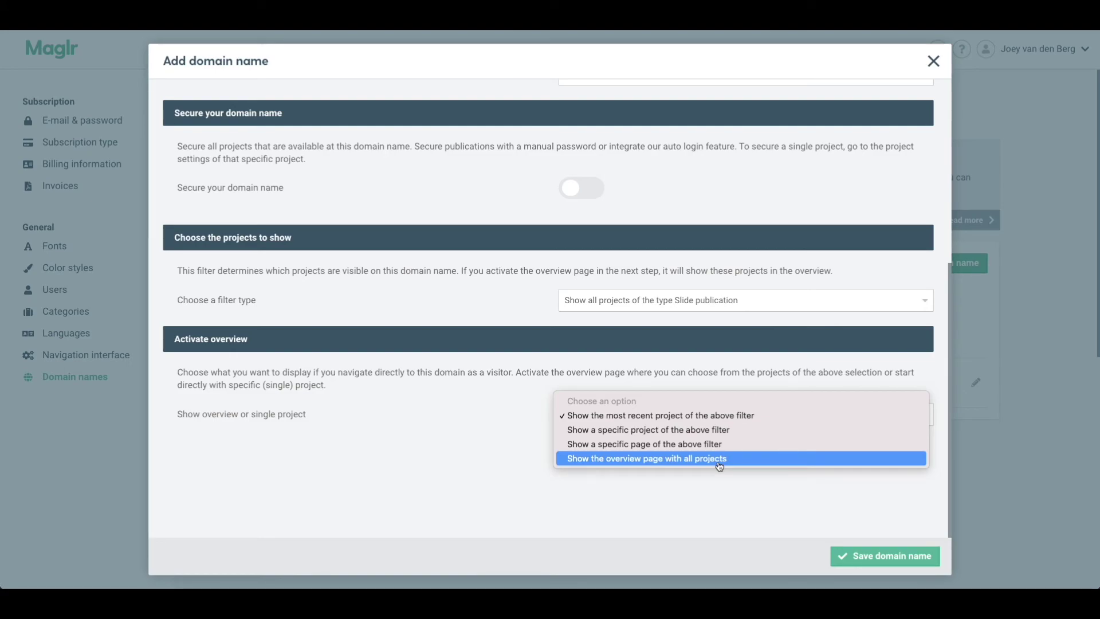
scroll(533, 383, "up", 2)
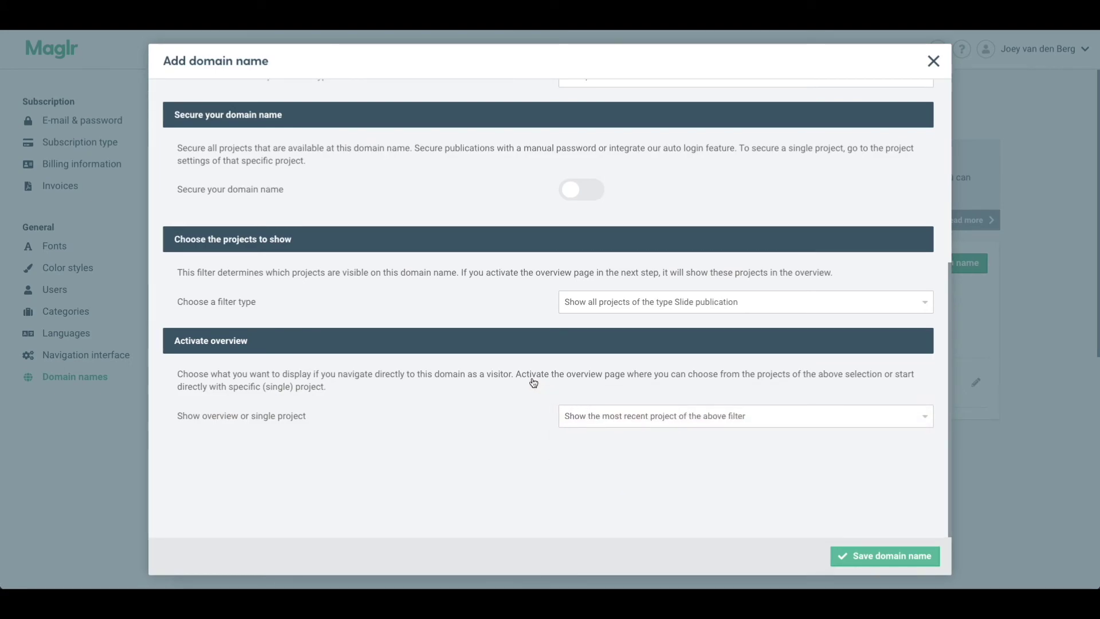
scroll(533, 383, "up", 5)
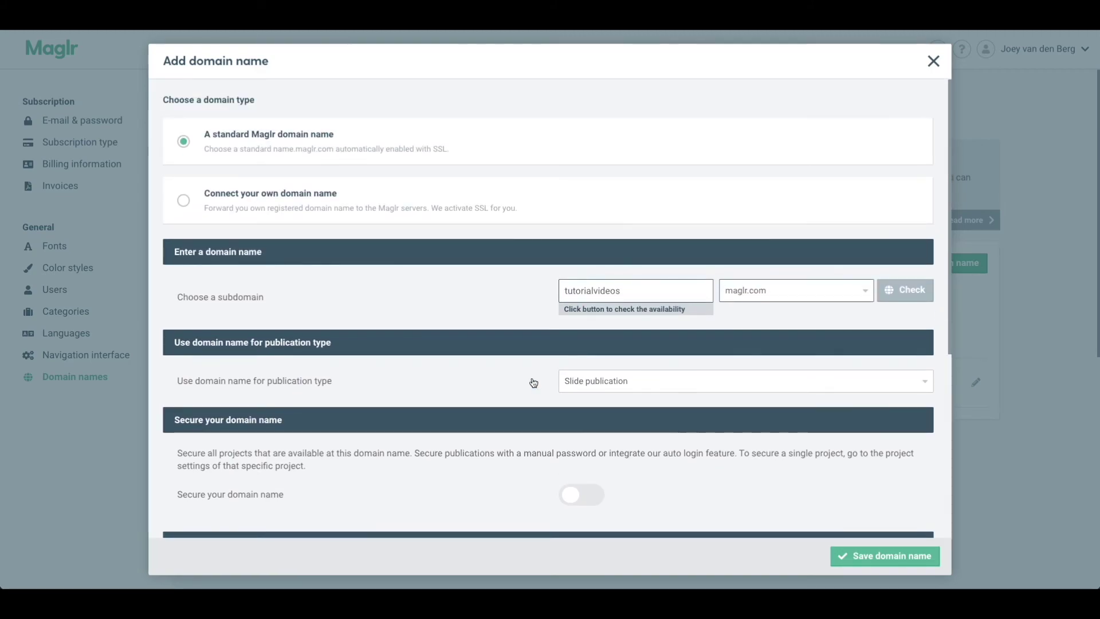